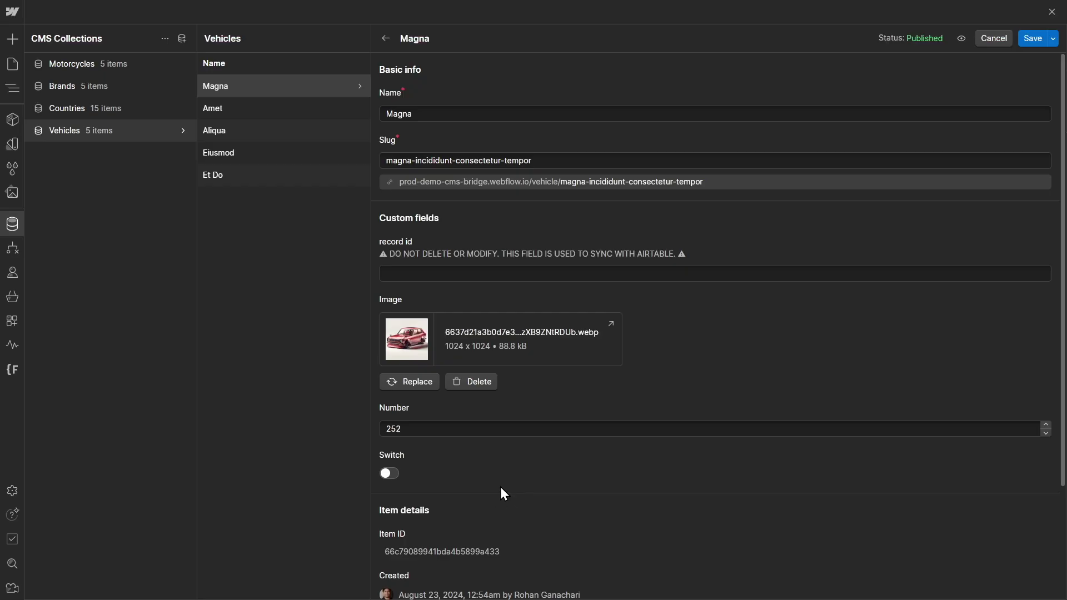
- Leave the Magna item editor and return to the Vehicles collection list
{"action": "left_click", "coordinate": [386, 39]}
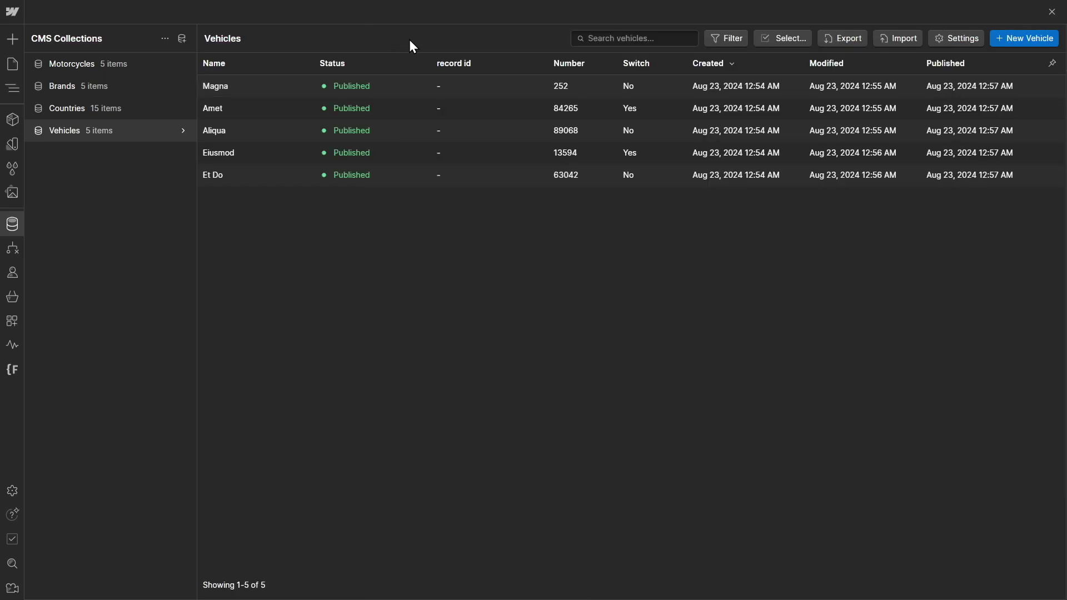
- Export the Webflow Vehicles CSV, then add the CSV import extension from the Airtable Marketplace
{"action": "left_click", "coordinate": [844, 40]}
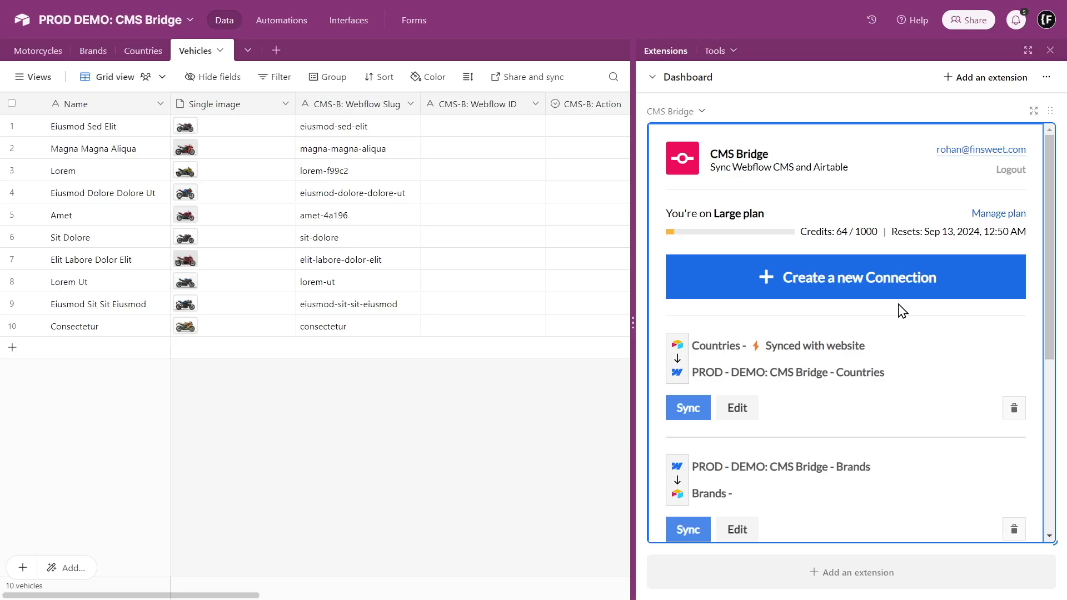
{"action": "left_click", "coordinate": [972, 80]}
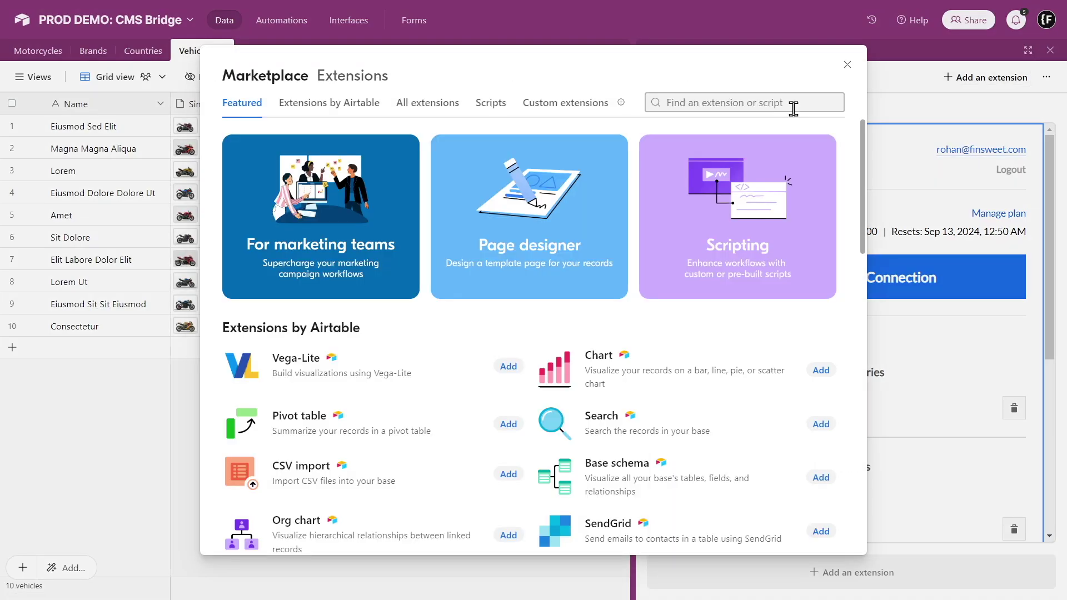
{"action": "left_click", "coordinate": [793, 109]}
{"action": "type", "text": "csv"}
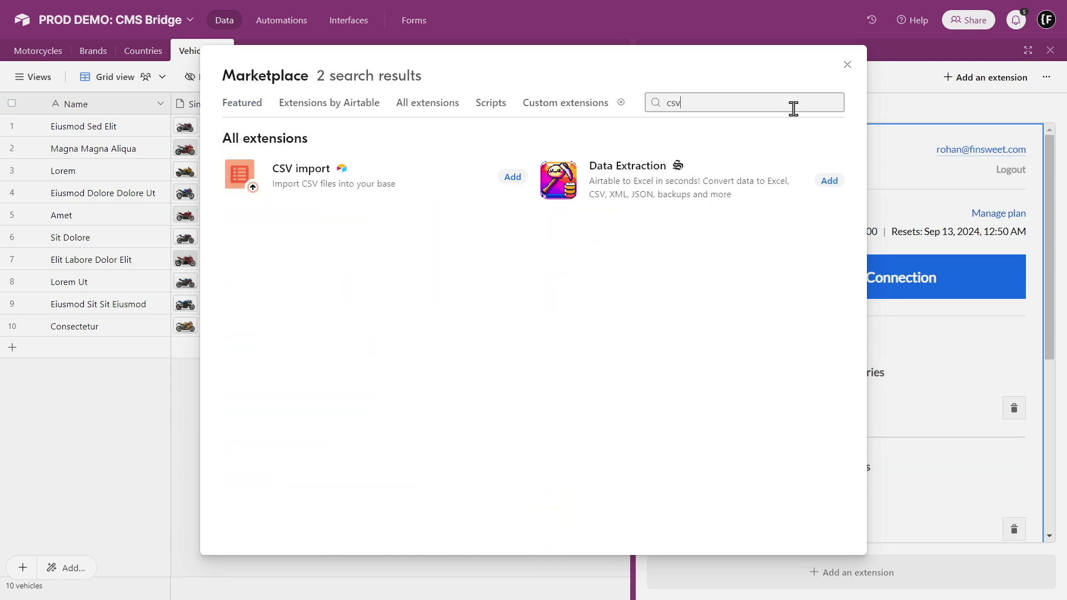
{"action": "left_click", "coordinate": [523, 191]}
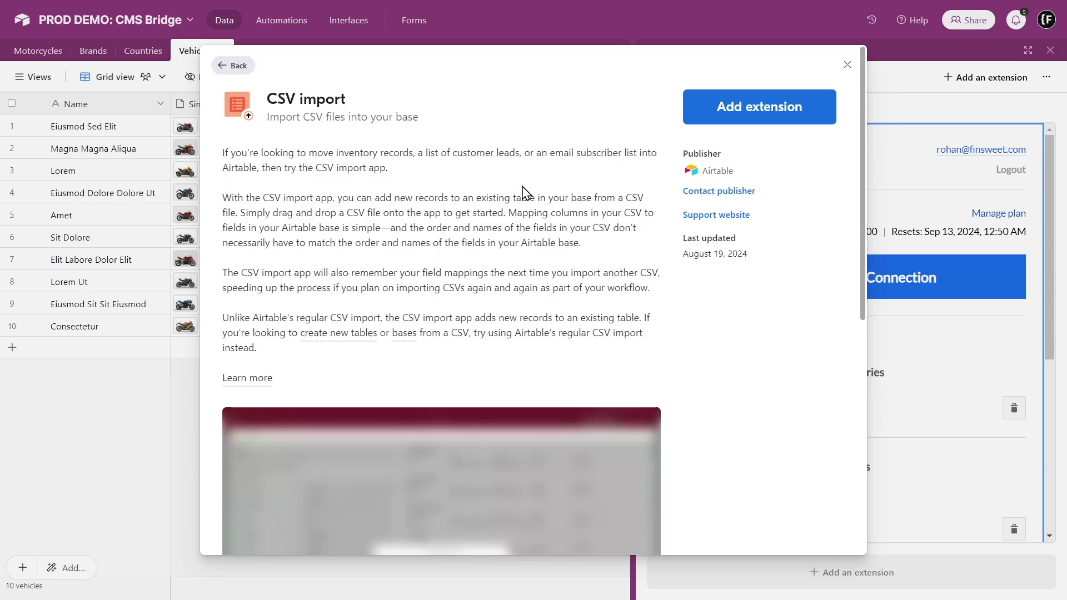
{"action": "left_click", "coordinate": [718, 120]}
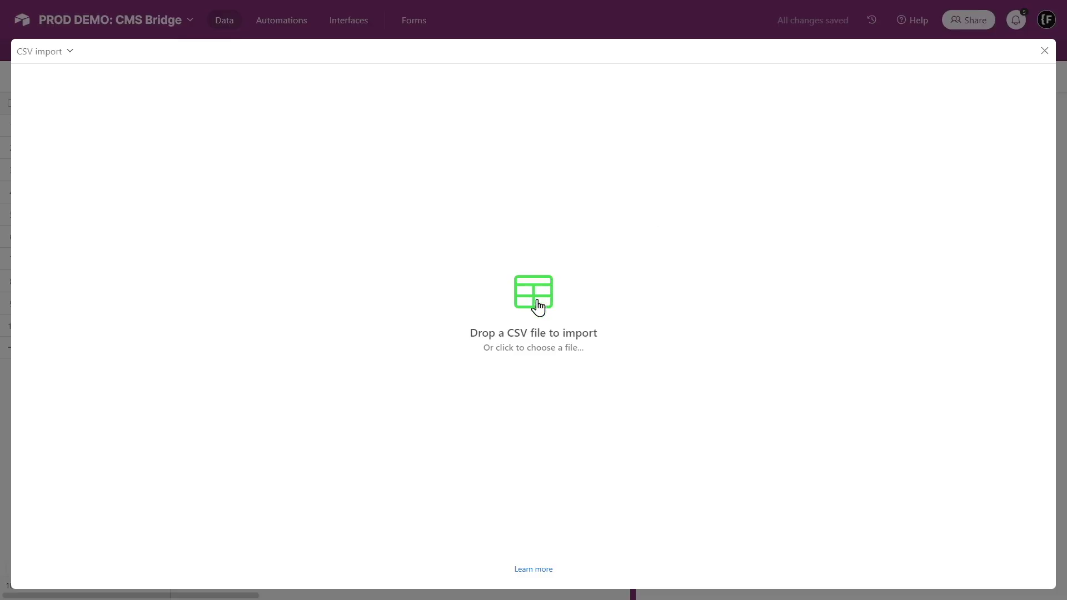
- Load the downloaded Vehicles CSV file into the CSV import extension
{"action": "left_click", "coordinate": [538, 304]}
{"action": "left_click", "coordinate": [186, 165]}
{"action": "left_click", "coordinate": [409, 313]}
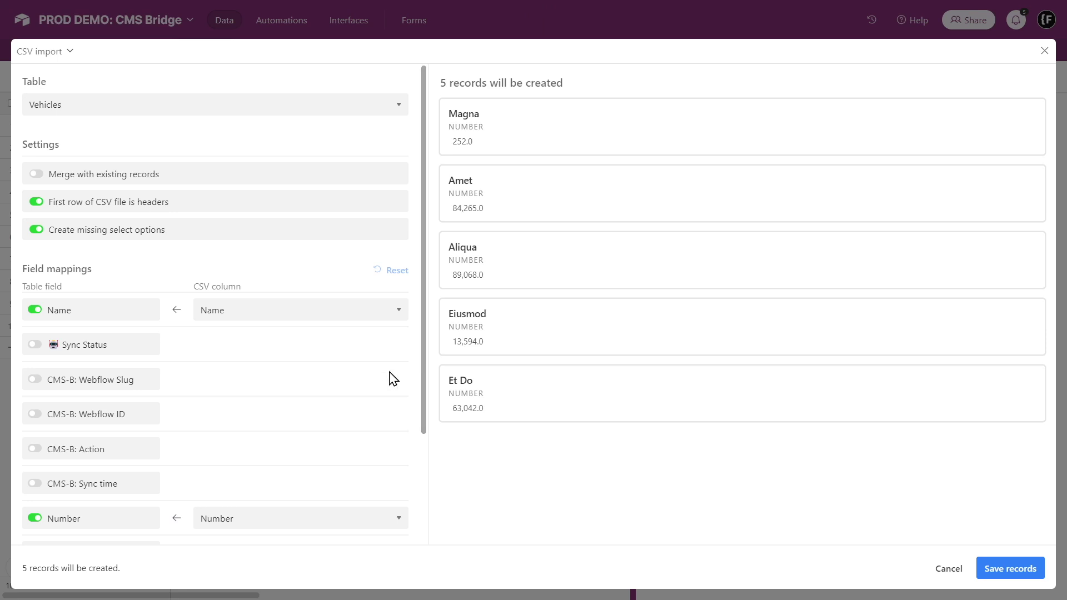
- Map Checkbox to Switch, CMS-B: Webflow Slug to Slug, and CMS-B: Webflow ID to Item ID
{"action": "scroll", "coordinate": [391, 376], "scroll_direction": "down", "scroll_amount": 3}
{"action": "left_click", "coordinate": [87, 416]}
{"action": "left_click", "coordinate": [293, 423]}
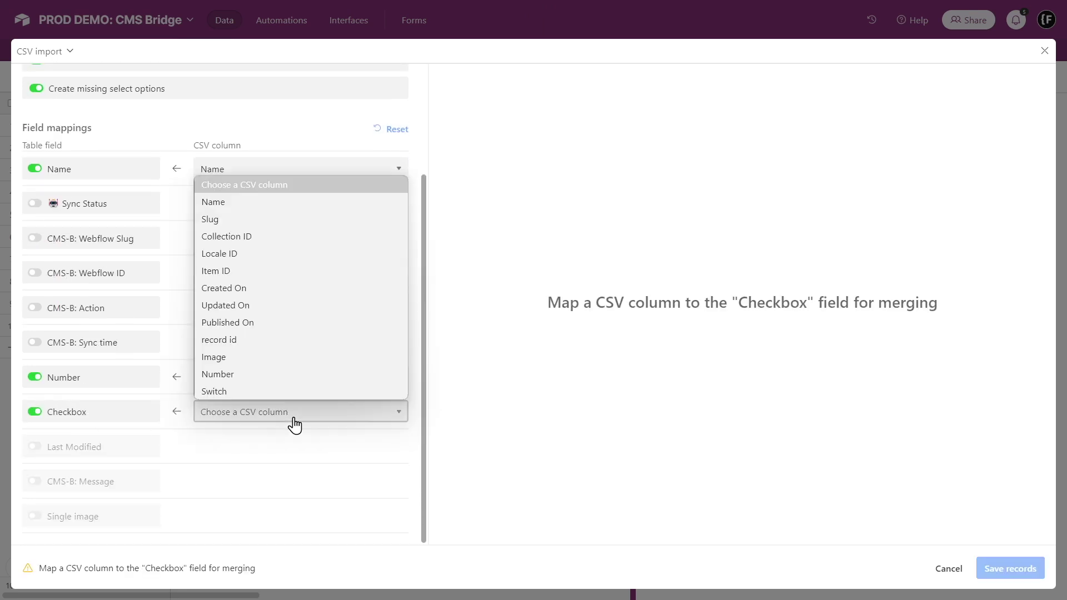
{"action": "left_click", "coordinate": [293, 390]}
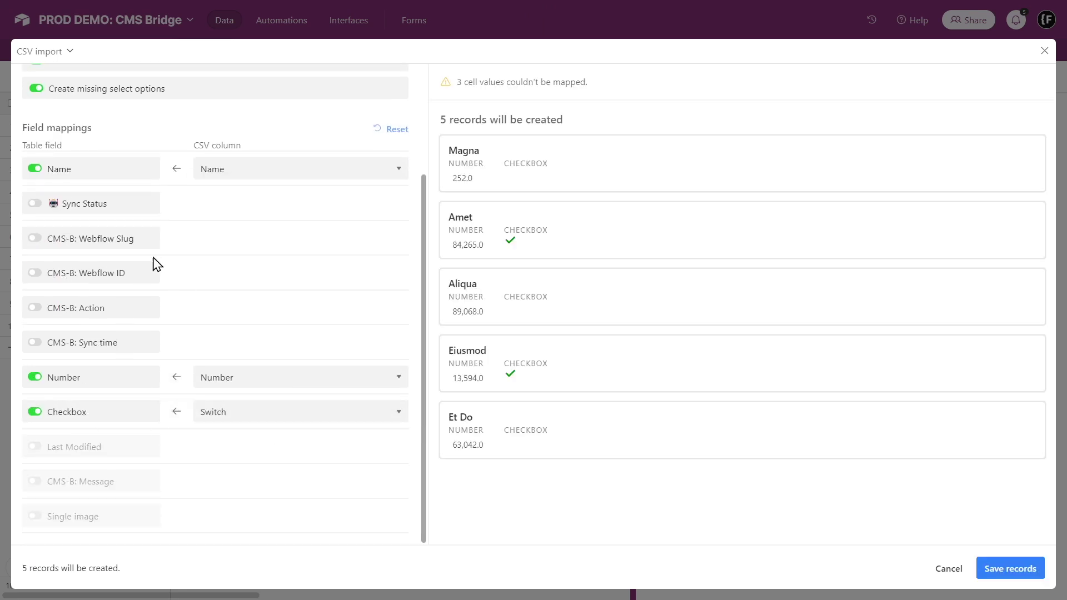
{"action": "left_click", "coordinate": [134, 241]}
{"action": "left_click", "coordinate": [256, 240]}
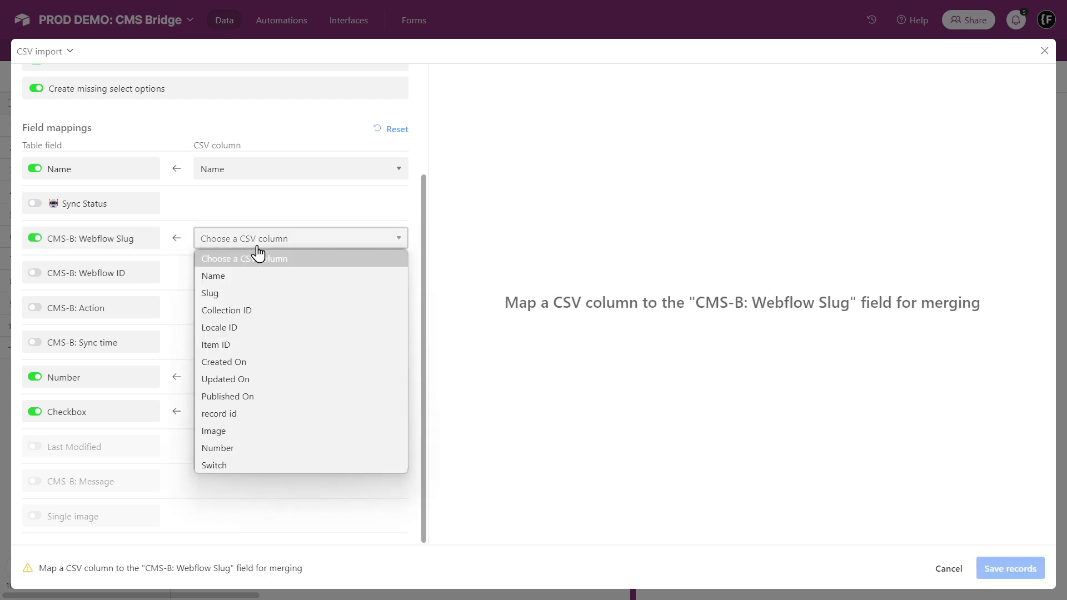
{"action": "left_click", "coordinate": [261, 295]}
{"action": "left_click", "coordinate": [121, 276]}
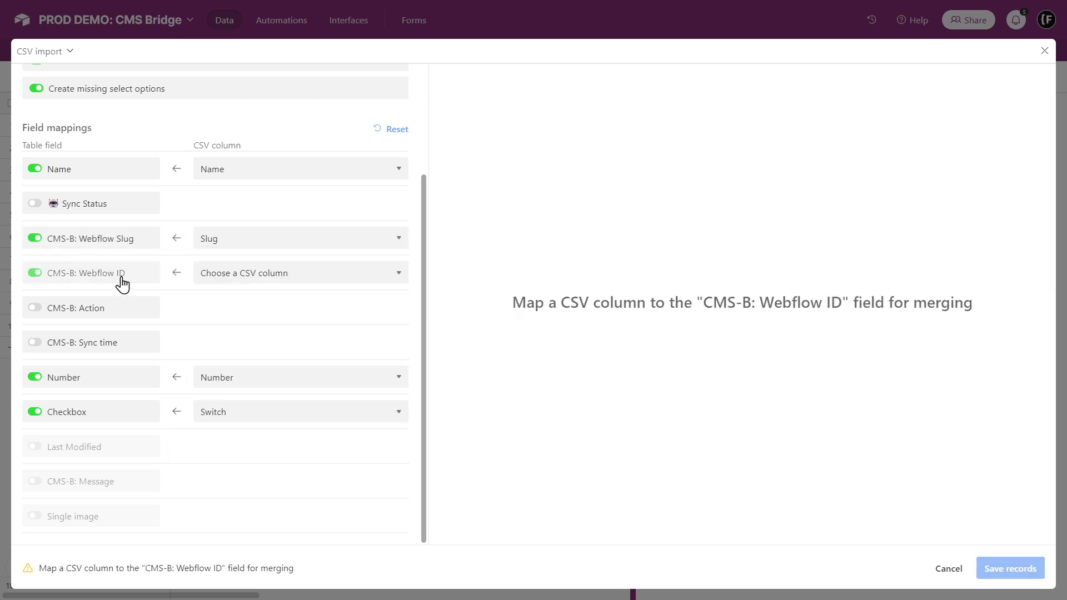
{"action": "left_click", "coordinate": [253, 288]}
{"action": "left_click", "coordinate": [250, 382]}
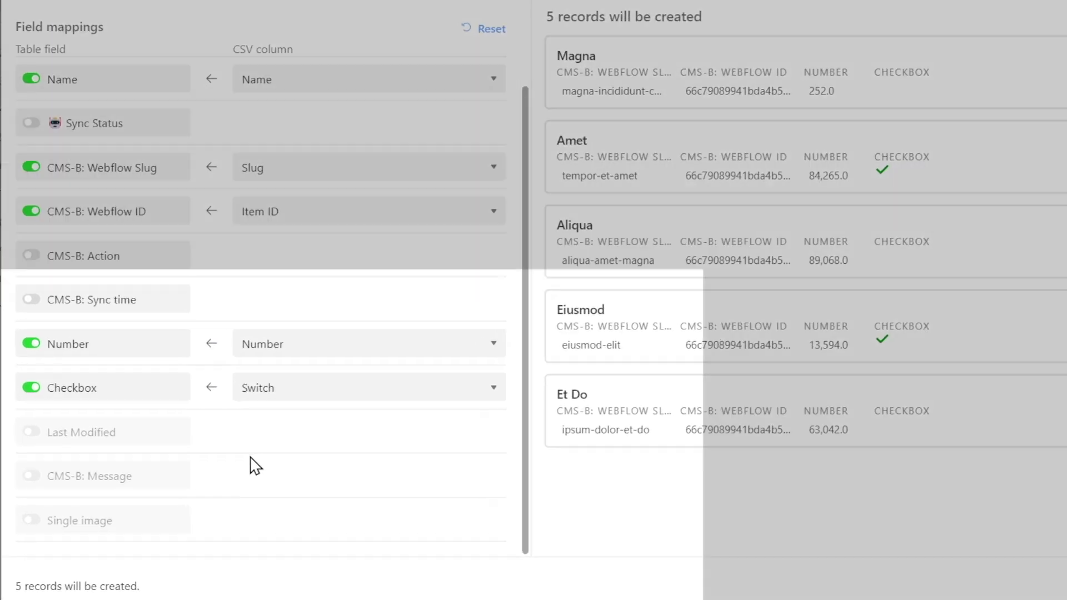
- Duplicate the Vehicles table as an empty copy without records
{"action": "mouse_move", "coordinate": [135, 481]}
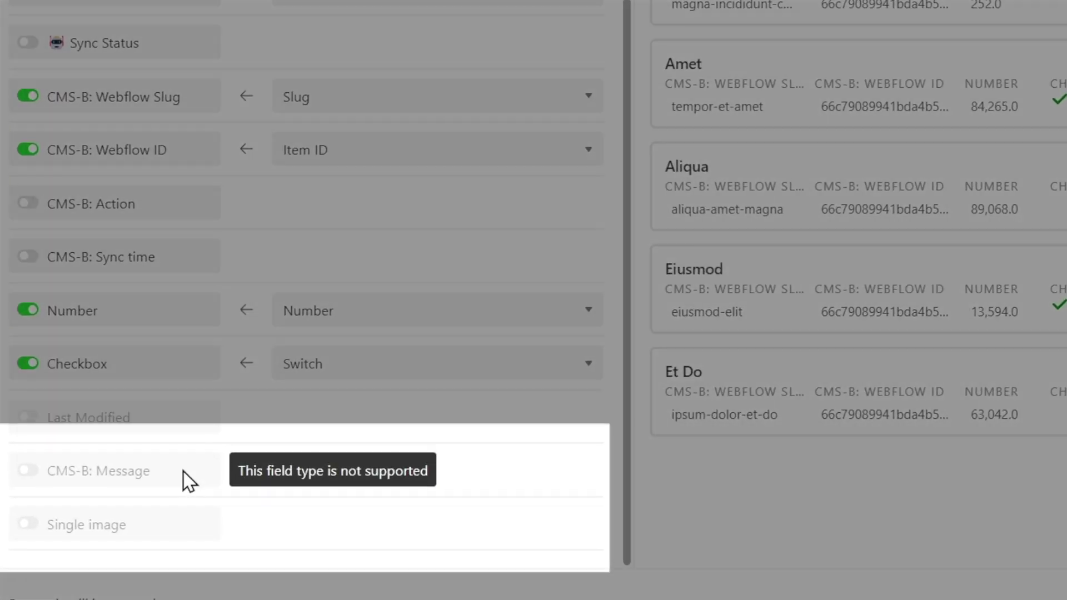
{"action": "mouse_move", "coordinate": [167, 524]}
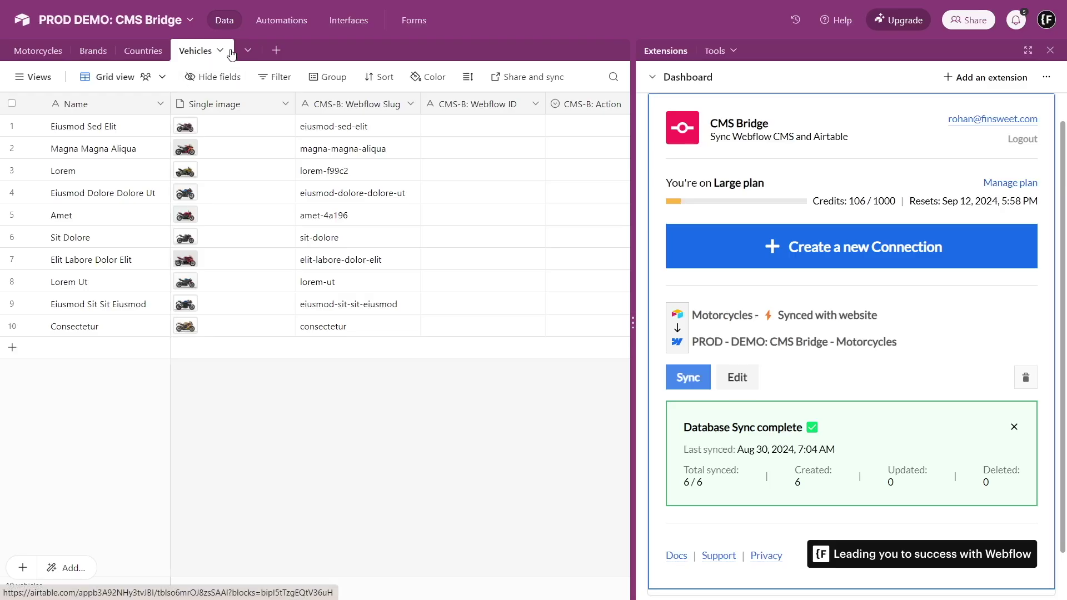
{"action": "left_click", "coordinate": [220, 50]}
{"action": "left_click", "coordinate": [236, 191]}
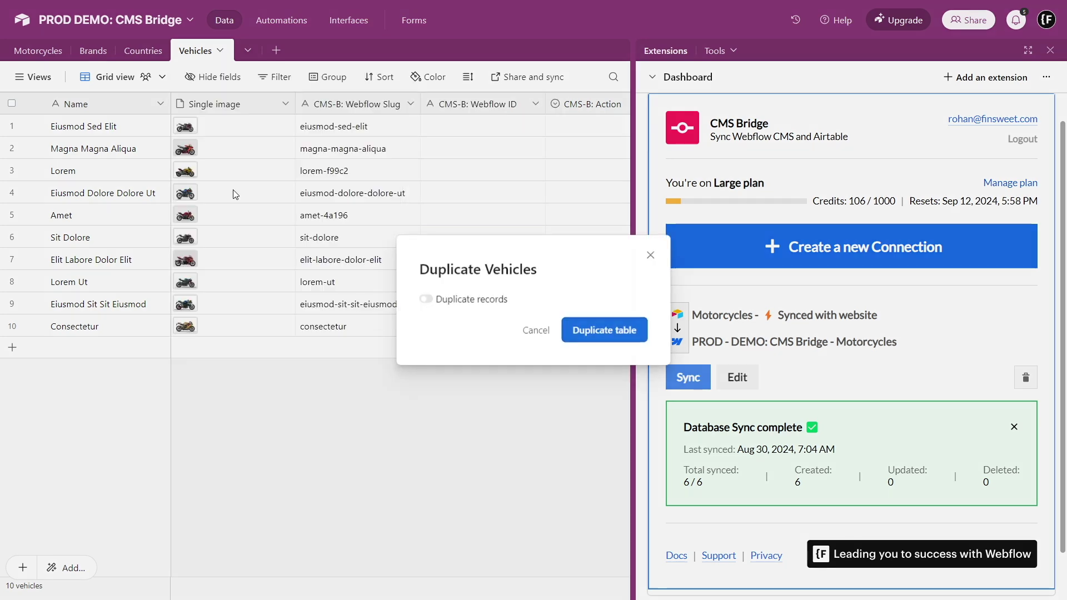
{"action": "left_click", "coordinate": [573, 328]}
- Create a CMS Bridge connection with stored tokens, choosing the site and linking Image to Single image
{"action": "left_click", "coordinate": [800, 261]}
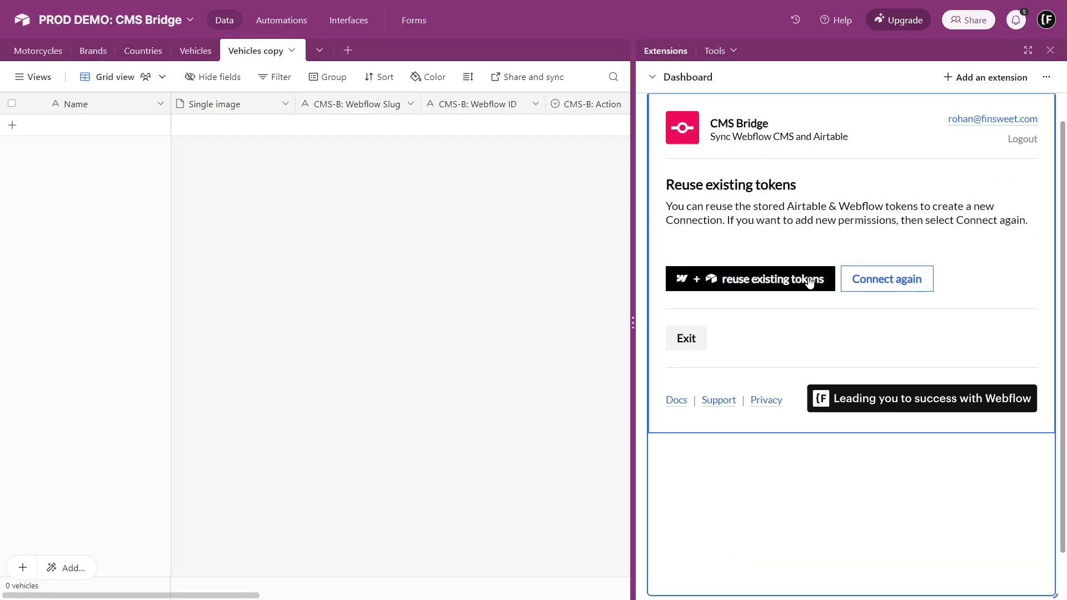
{"action": "left_click", "coordinate": [810, 283]}
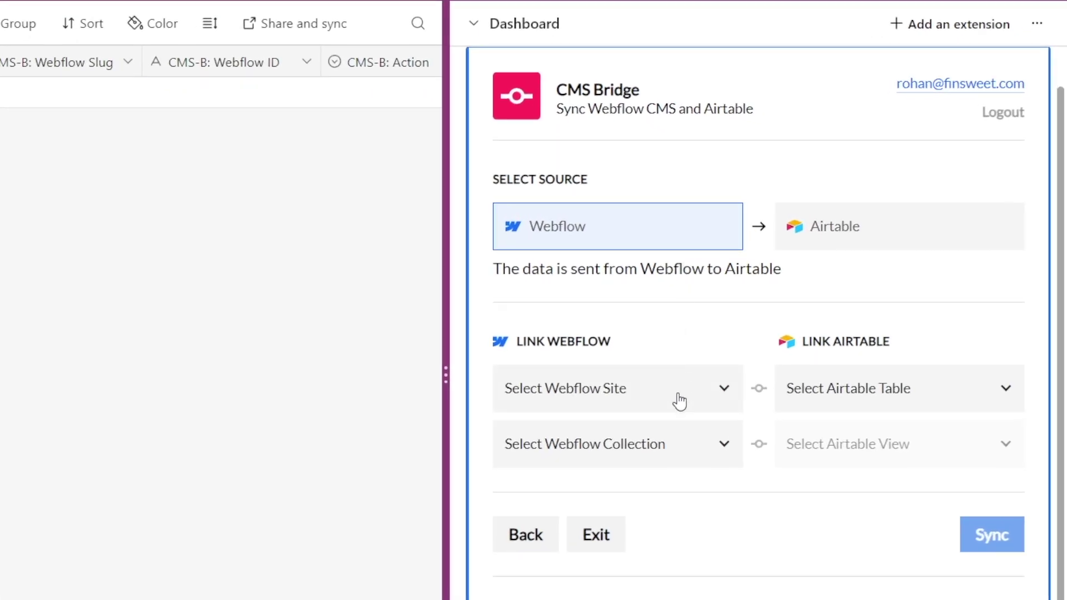
{"action": "left_click", "coordinate": [679, 401]}
{"action": "left_click", "coordinate": [675, 484]}
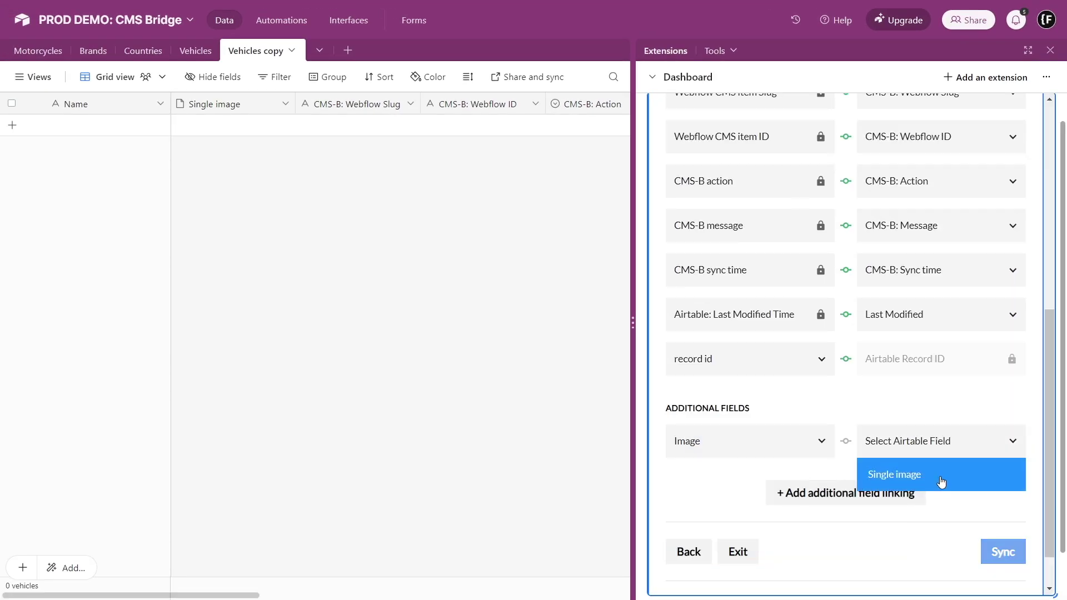
{"action": "left_click", "coordinate": [941, 475]}
{"action": "scroll", "coordinate": [995, 501], "scroll_direction": "down", "scroll_amount": 1}
- Sync Webflow vehicles into Vehicles copy, copy the five names and images, and return to Vehicles
{"action": "left_click", "coordinate": [994, 500]}
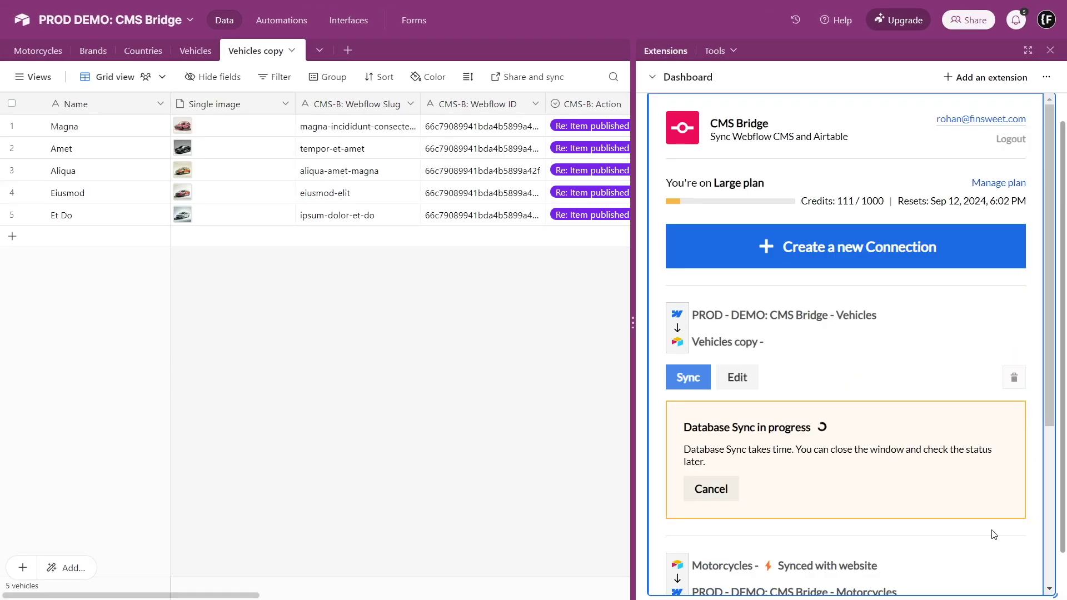
{"action": "left_click_drag", "start_coordinate": [128, 131], "coordinate": [213, 219]}
{"action": "left_click", "coordinate": [195, 51]}
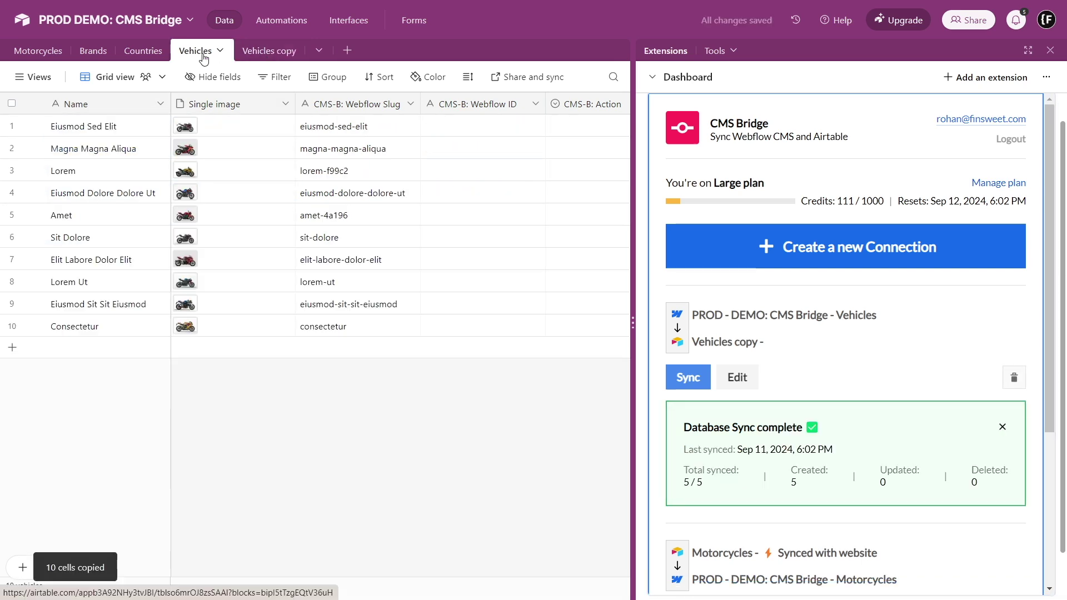
- Paste the copied vehicles into a new Vehicles row, then save the five imported CSV records
{"action": "left_click", "coordinate": [12, 347]}
{"action": "left_click_drag", "start_coordinate": [100, 348], "coordinate": [202, 348]}
{"action": "key", "text": "ctrl+v"}
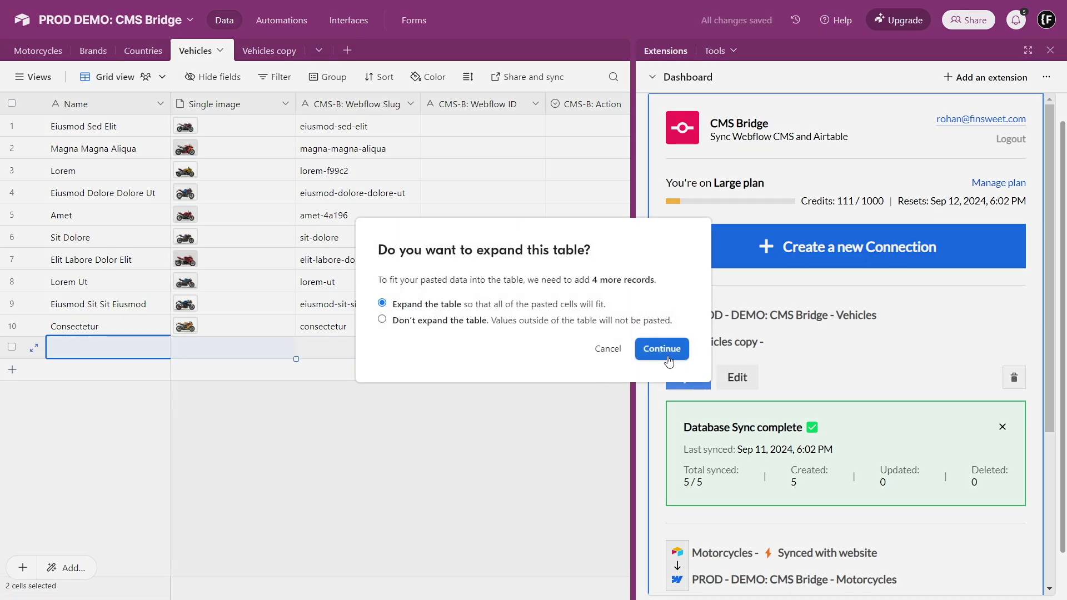
{"action": "left_click", "coordinate": [664, 354]}
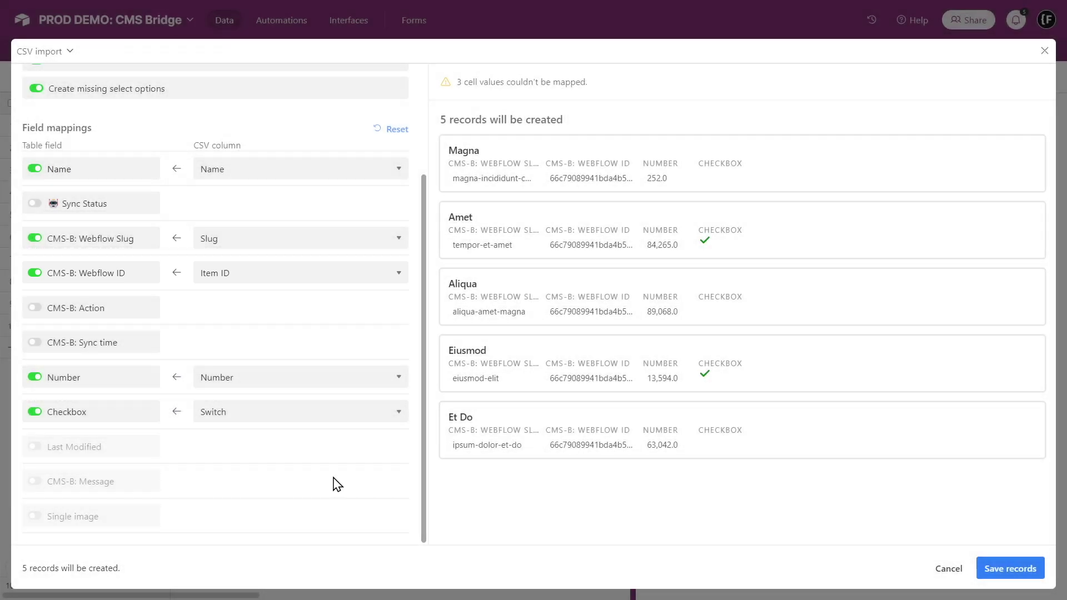
{"action": "scroll", "coordinate": [337, 484], "scroll_direction": "up", "scroll_amount": 3}
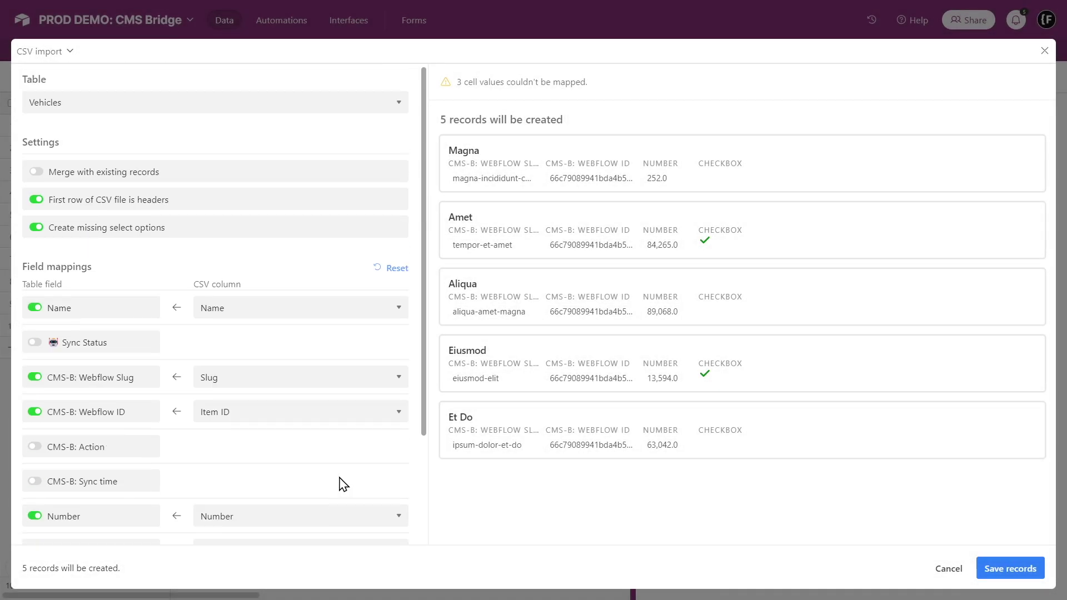
{"action": "left_click", "coordinate": [1011, 571]}
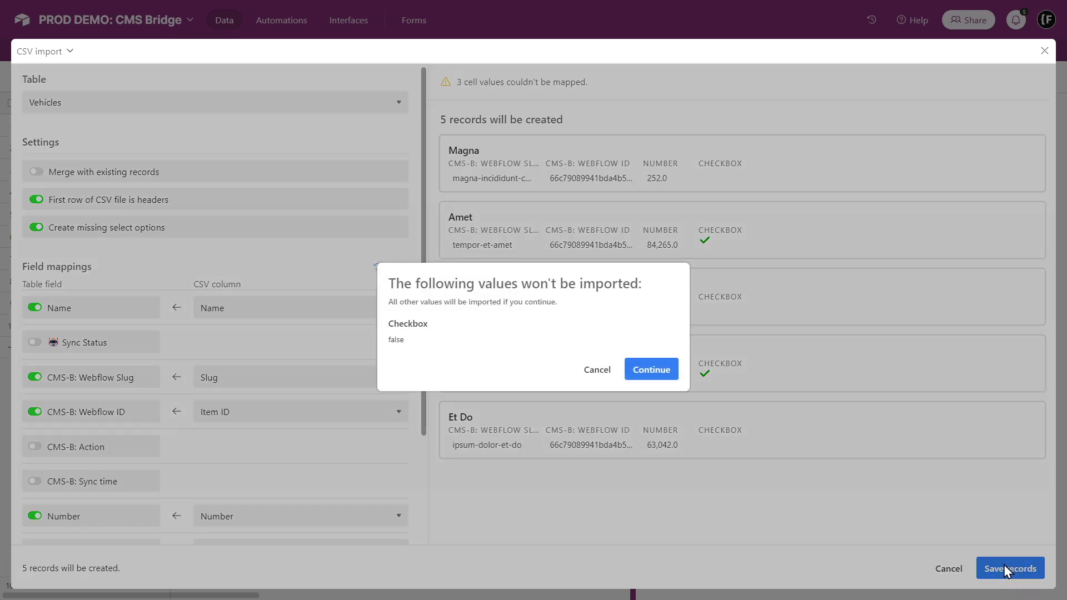
- Confirm the CSV import and start a CMS Bridge connection on the PROD - DEMO: CMS Bridge site with stored tokens
{"action": "left_click", "coordinate": [653, 370]}
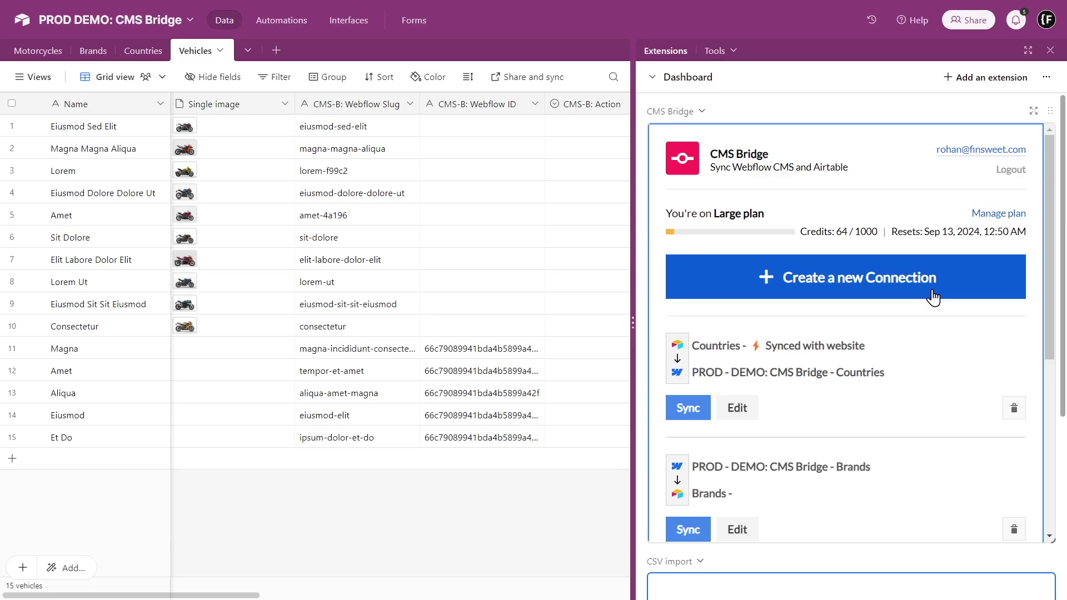
{"action": "left_click", "coordinate": [933, 298]}
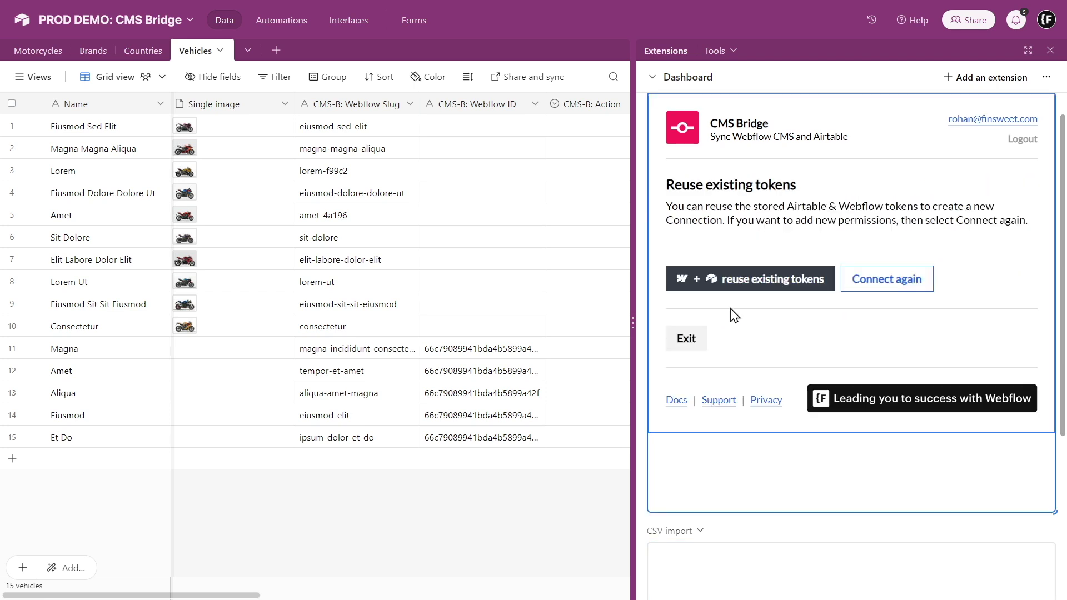
{"action": "left_click", "coordinate": [730, 280]}
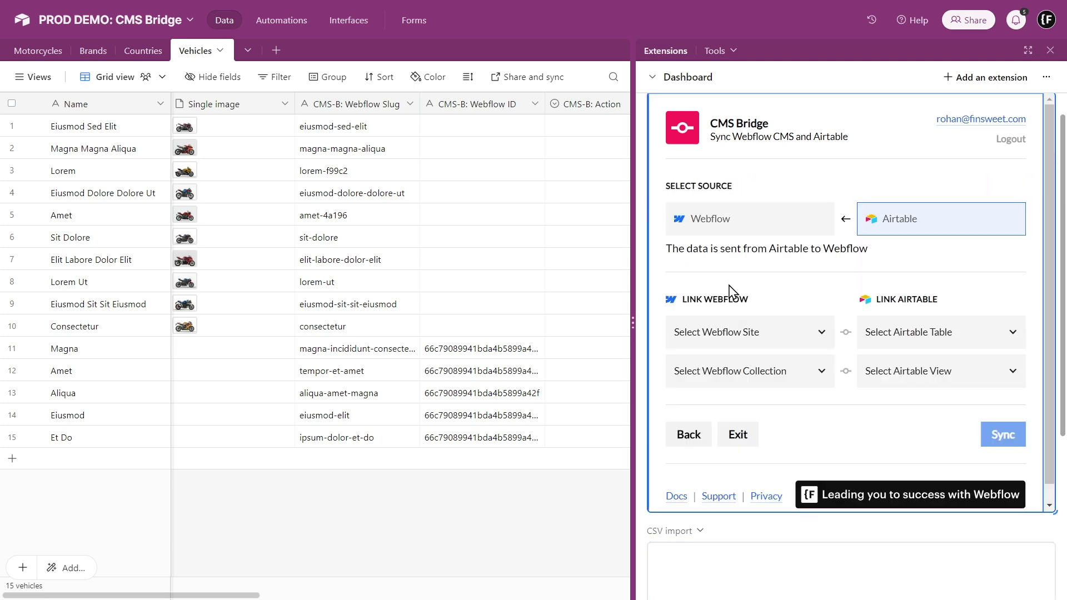
{"action": "left_click", "coordinate": [792, 341]}
{"action": "left_click", "coordinate": [792, 399]}
- Connect the Airtable Vehicles table's Grid view to the Webflow Vehicles collection
{"action": "left_click", "coordinate": [934, 332]}
{"action": "left_click", "coordinate": [893, 464]}
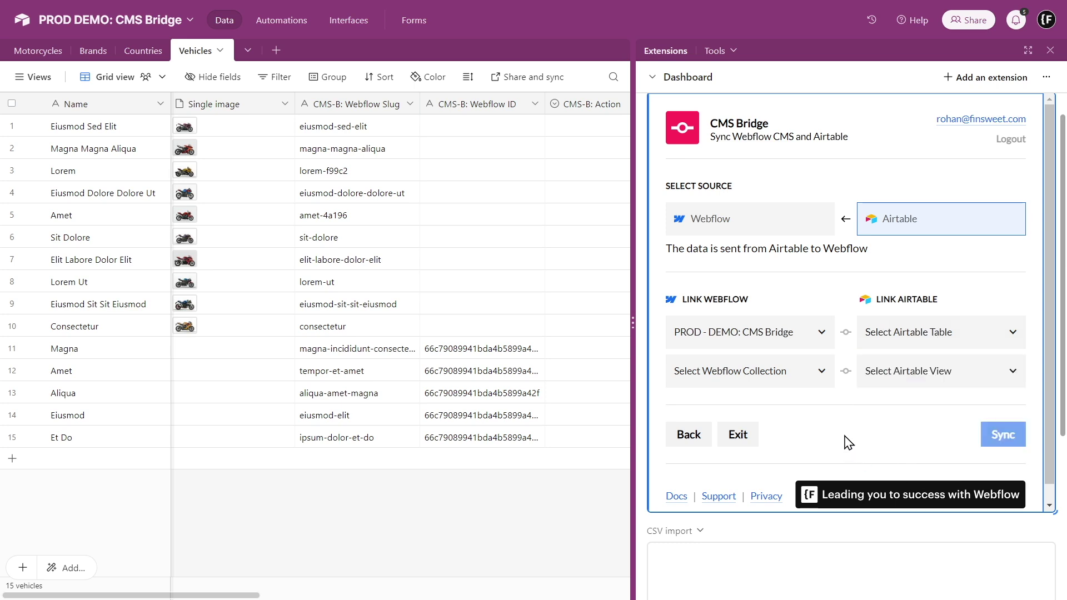
{"action": "left_click", "coordinate": [817, 361]}
{"action": "left_click", "coordinate": [786, 487]}
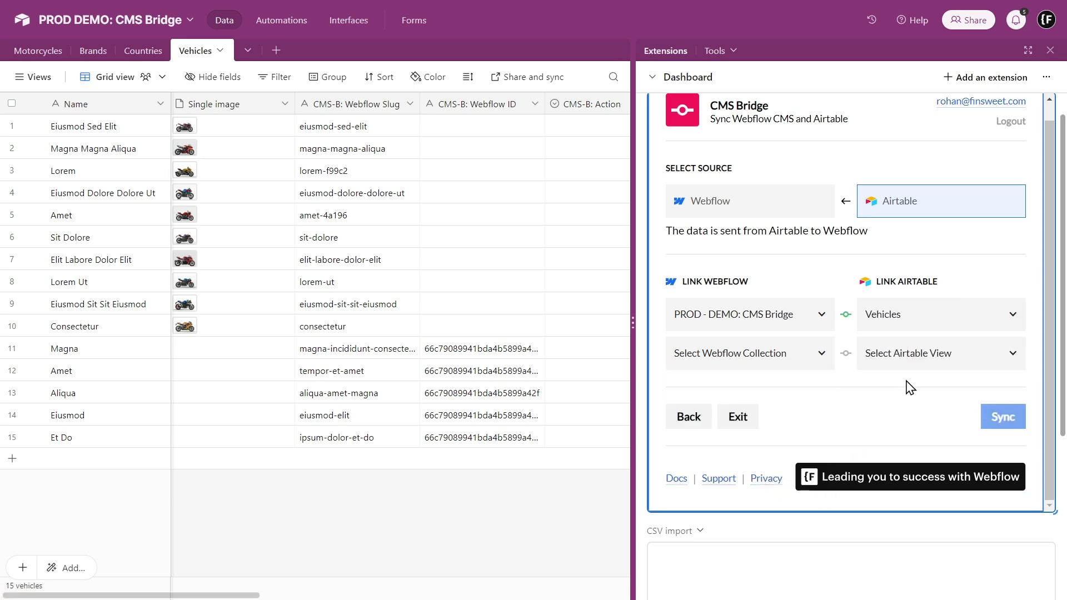
{"action": "left_click", "coordinate": [915, 361]}
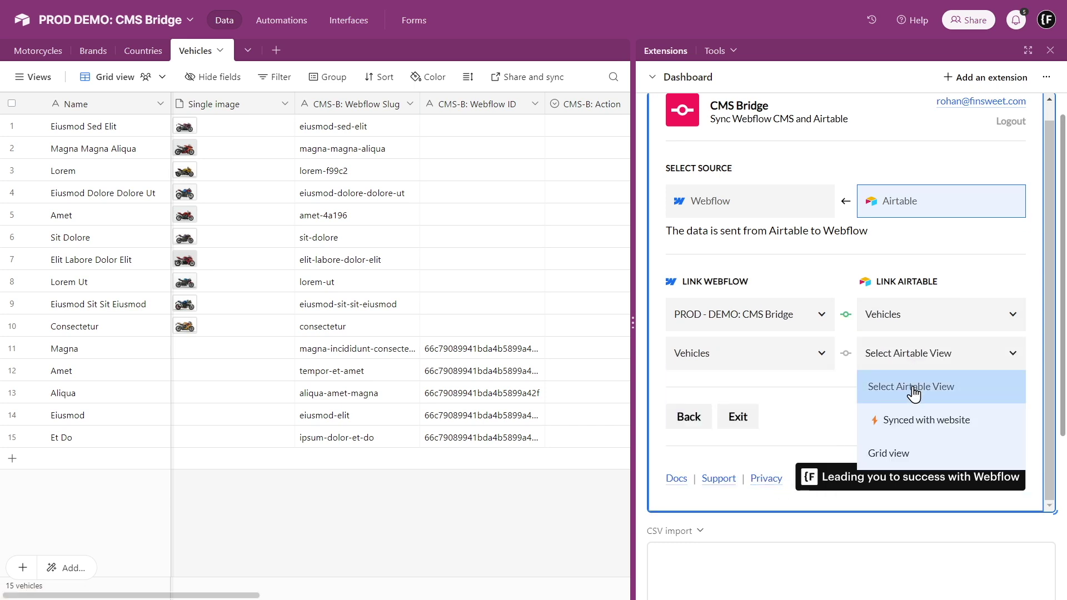
{"action": "left_click", "coordinate": [910, 453]}
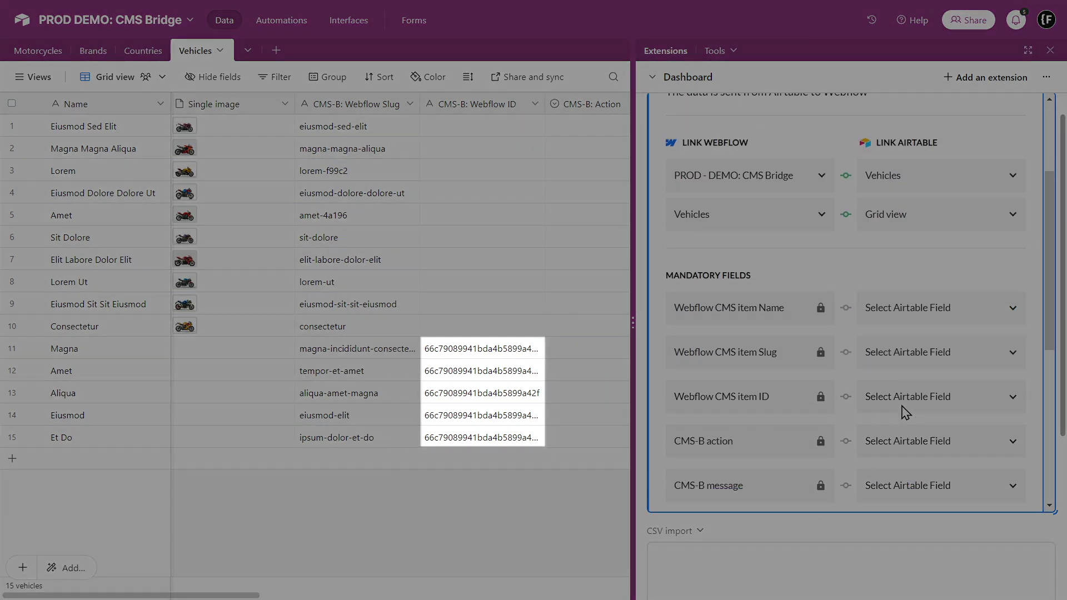
- Link item Name to Name, Slug to CMS-B: Webflow Slug, and item ID to CMS-B: Webflow ID
{"action": "left_click", "coordinate": [933, 314]}
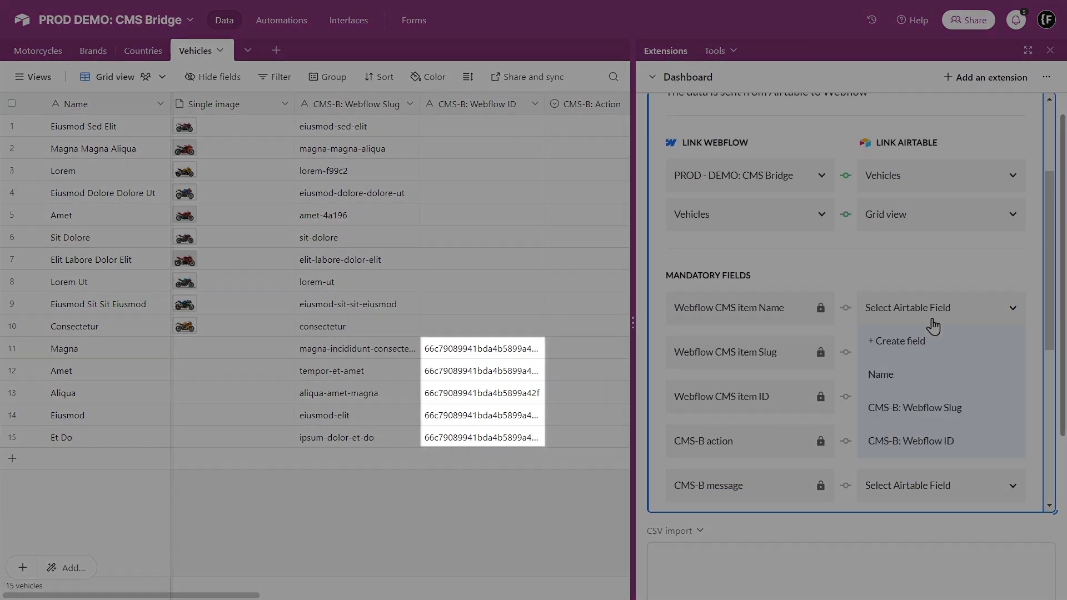
{"action": "left_click", "coordinate": [930, 377]}
{"action": "left_click", "coordinate": [938, 367]}
{"action": "left_click", "coordinate": [945, 412]}
{"action": "left_click", "coordinate": [947, 407]}
{"action": "left_click", "coordinate": [917, 458]}
{"action": "scroll", "coordinate": [1033, 433], "scroll_direction": "down", "scroll_amount": 3}
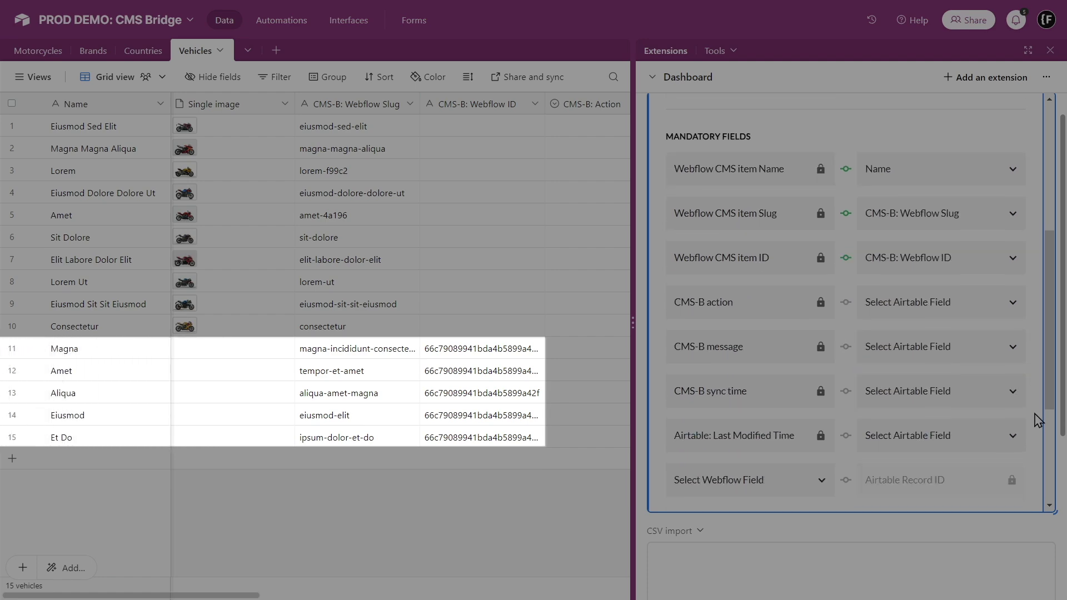
- Link CMS-B action, message and sync time fields, plus Last Modified Time to Last Modified
{"action": "left_click", "coordinate": [1000, 311]}
{"action": "left_click", "coordinate": [1023, 399]}
{"action": "scroll", "coordinate": [1041, 399], "scroll_direction": "down", "scroll_amount": 1}
{"action": "scroll", "coordinate": [1041, 399], "scroll_direction": "down", "scroll_amount": 1}
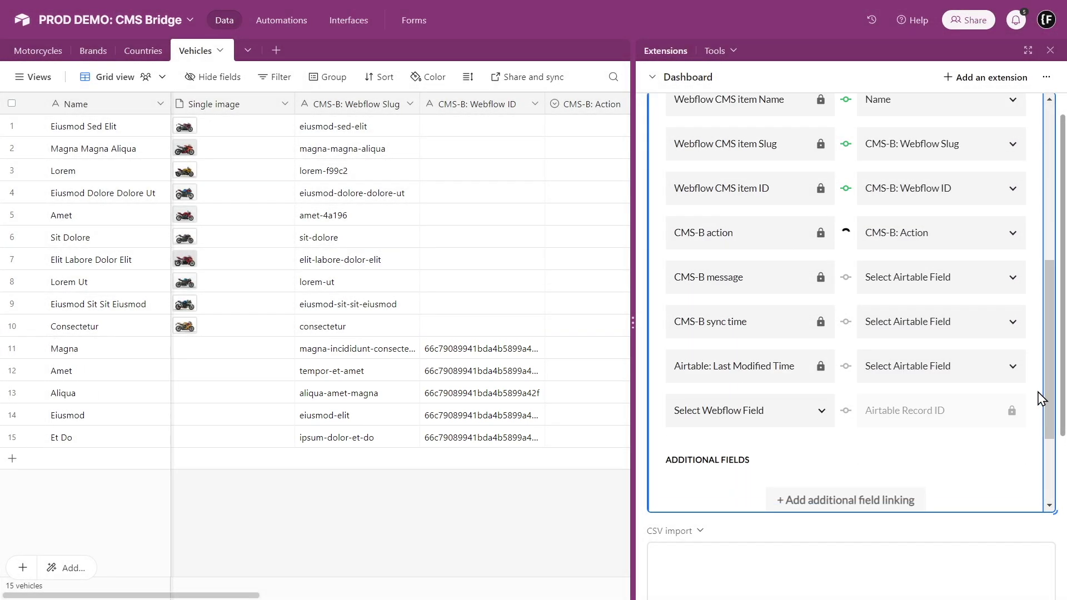
{"action": "left_click", "coordinate": [1012, 278]}
{"action": "left_click", "coordinate": [1021, 342]}
{"action": "left_click", "coordinate": [1022, 323]}
{"action": "left_click", "coordinate": [1022, 393]}
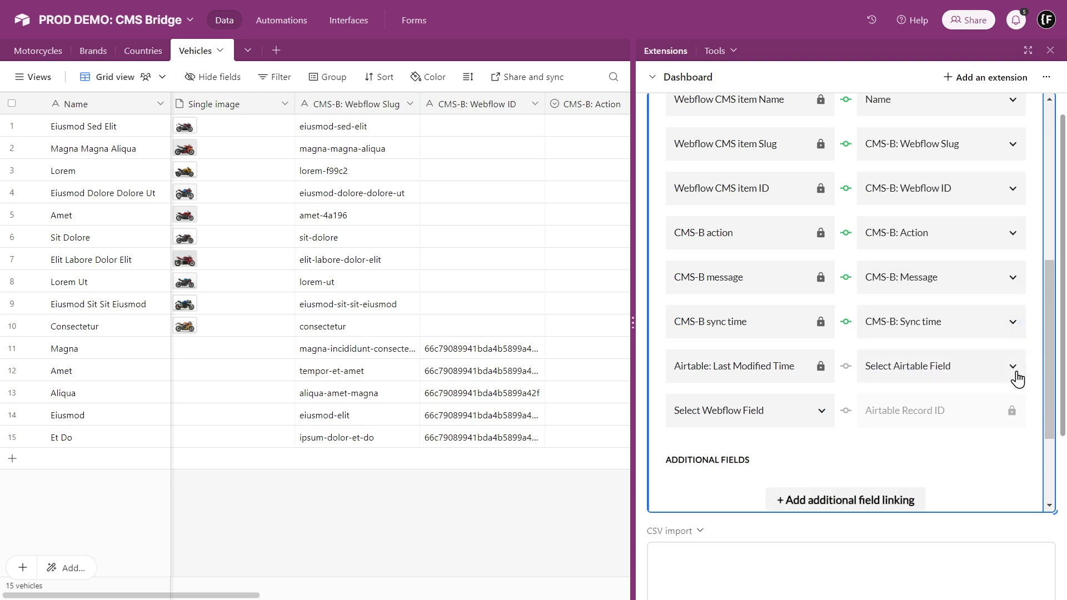
{"action": "left_click", "coordinate": [1000, 399]}
{"action": "scroll", "coordinate": [1024, 459], "scroll_direction": "down", "scroll_amount": 3}
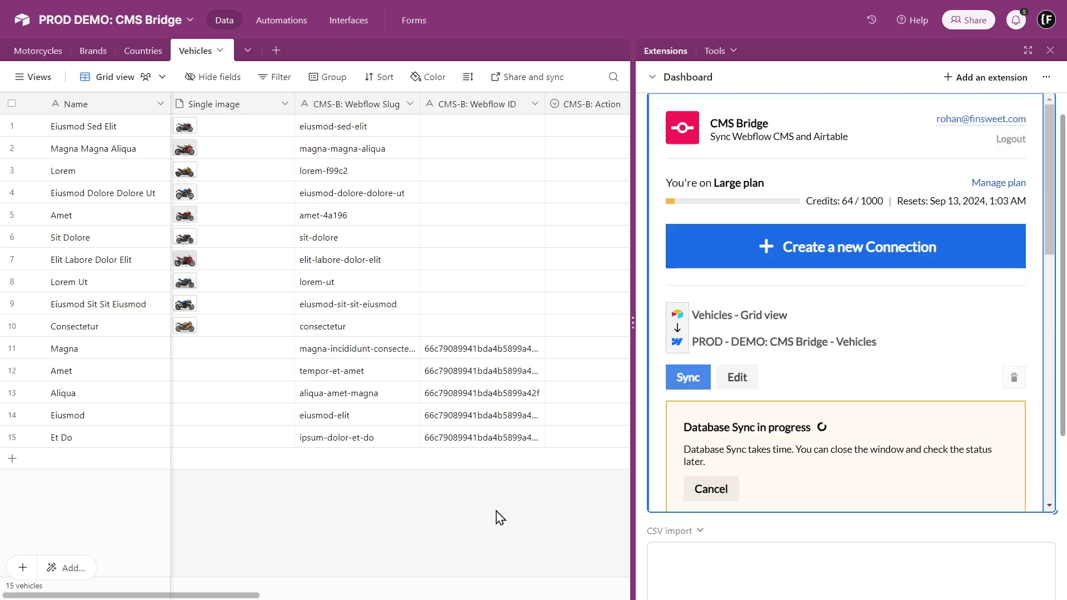
{"action": "scroll", "coordinate": [901, 470], "scroll_direction": "down", "scroll_amount": 1}
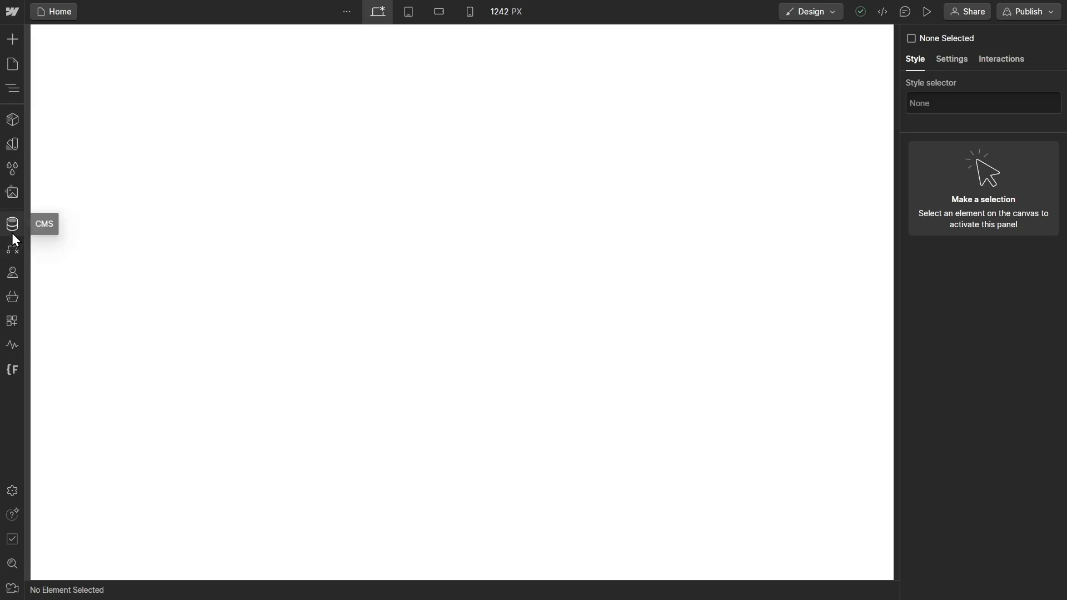
- Open the Vehicles collection from the Webflow Designer's CMS panel
{"action": "left_click", "coordinate": [14, 237]}
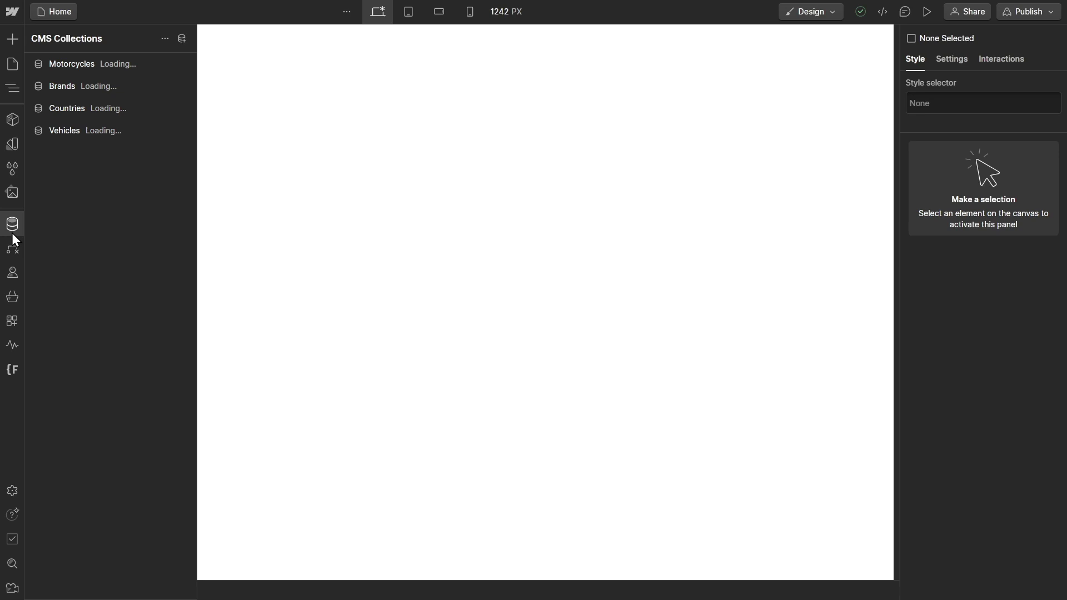
{"action": "left_click", "coordinate": [128, 129]}
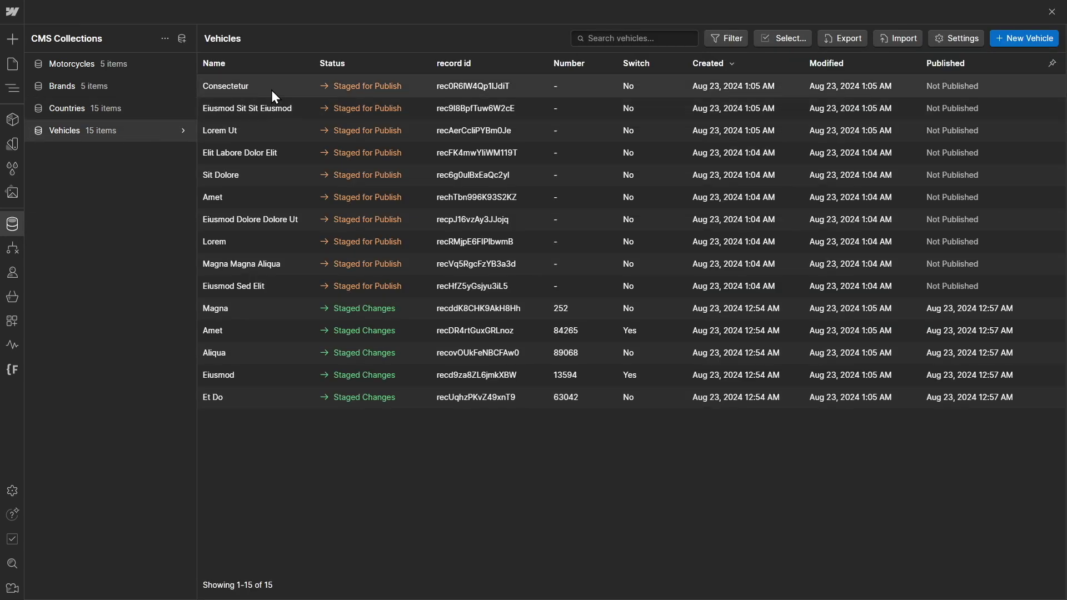
- Open the Eiusmod item, then browse the Finsweet Forum categories to the CMS Bridge category
{"action": "left_click", "coordinate": [288, 373]}
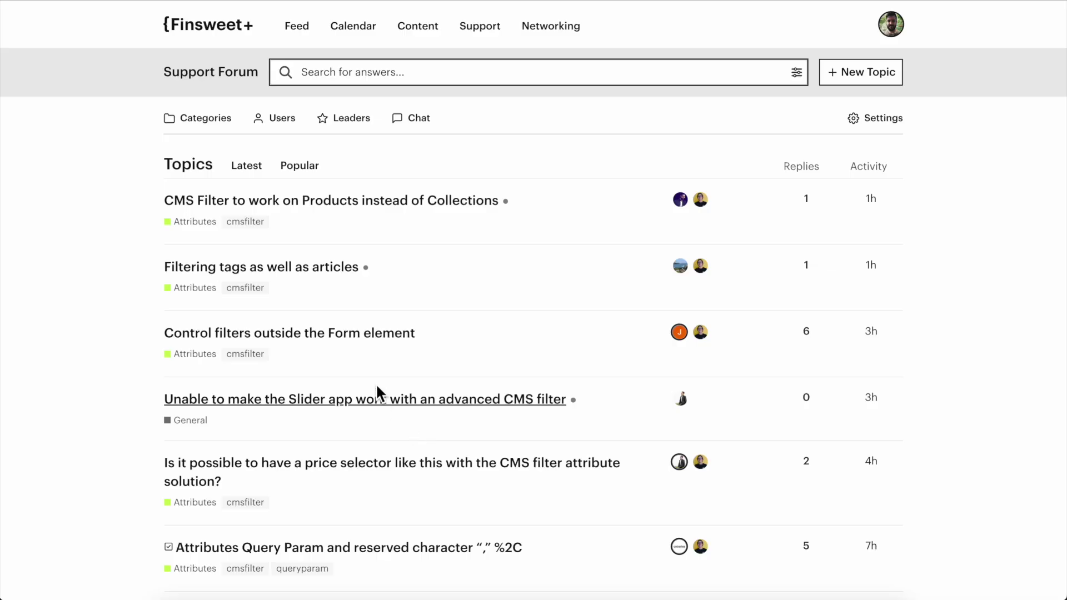
{"action": "left_click", "coordinate": [209, 121]}
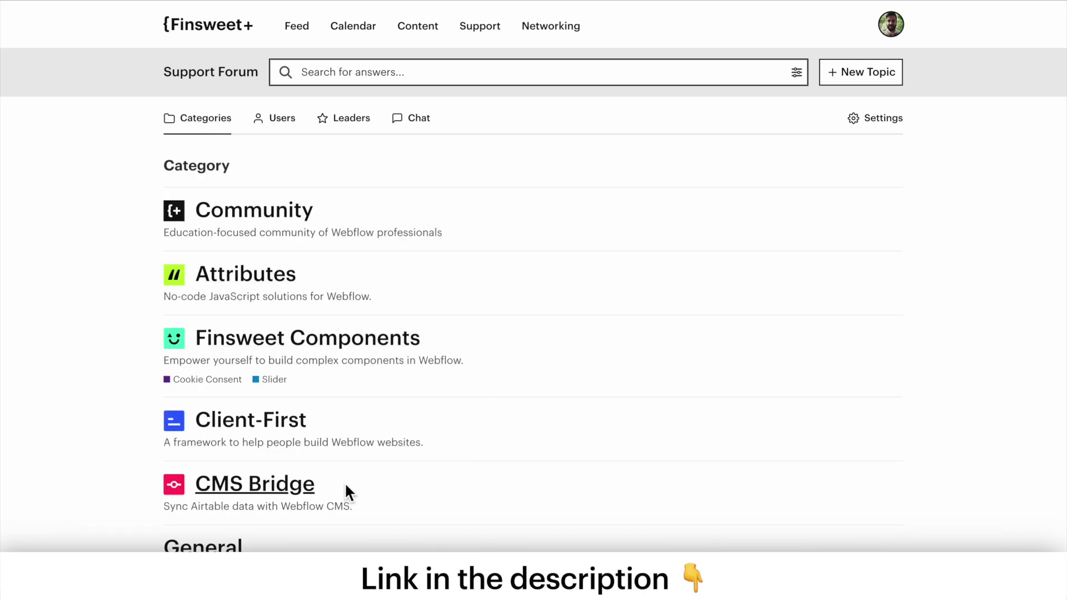
{"action": "left_click", "coordinate": [308, 484]}
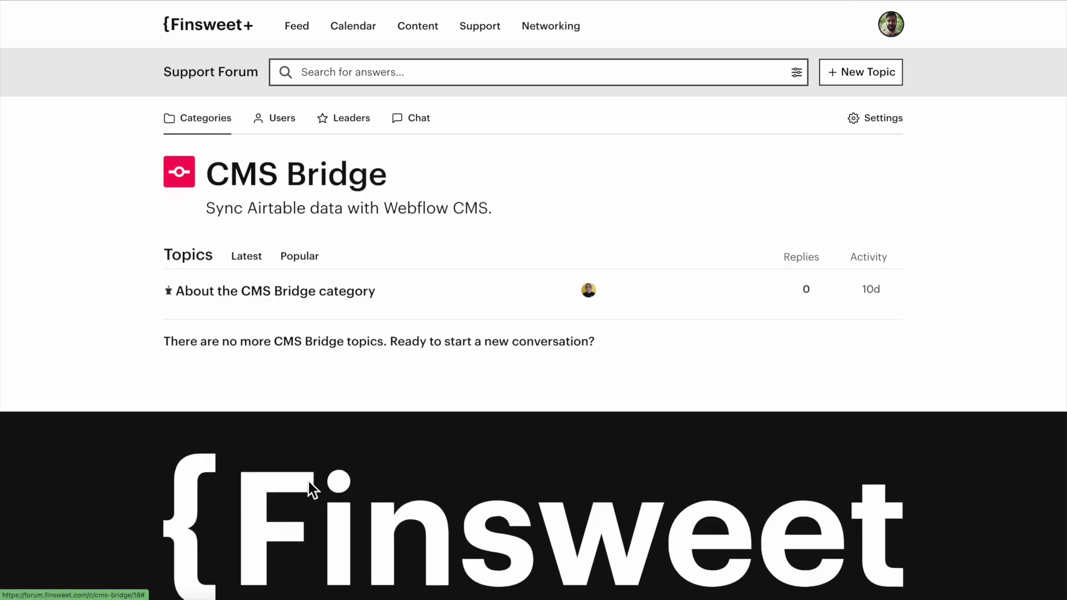